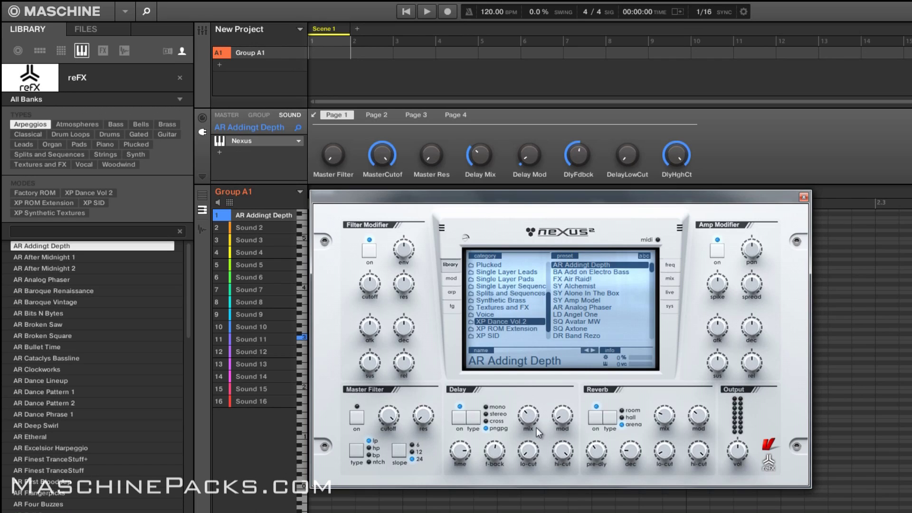
Show Nexus's second macro page with the reverb controls
left_click(379, 115)
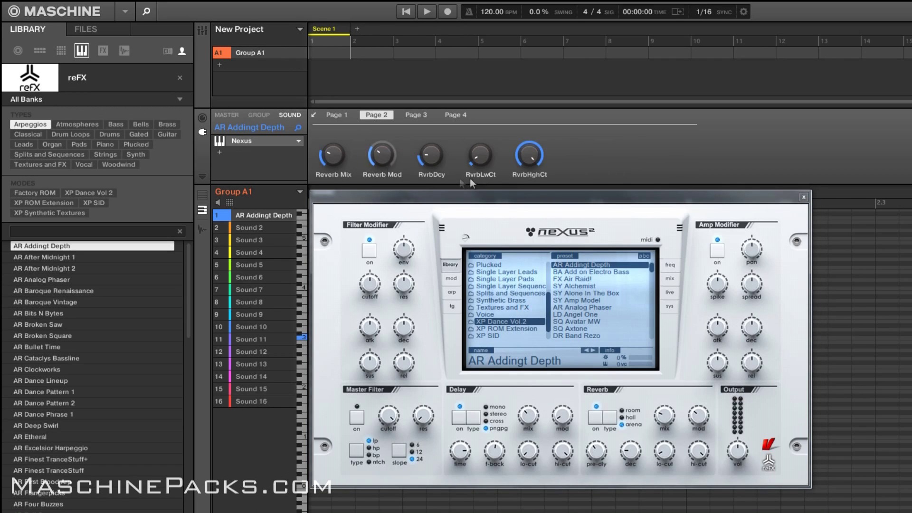
View the filter-modifier and amp-modifier macro pages, then select the Arpeggios category in Nexus
left_click(414, 114)
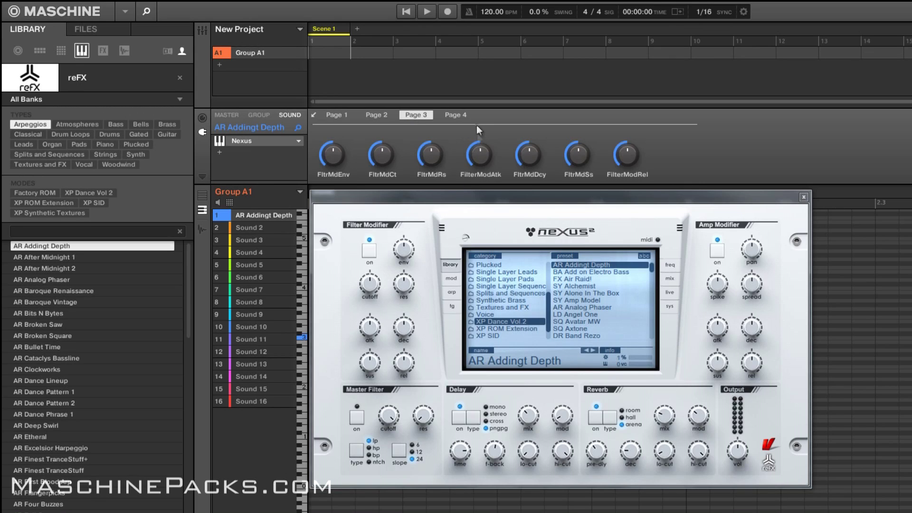
left_click(462, 116)
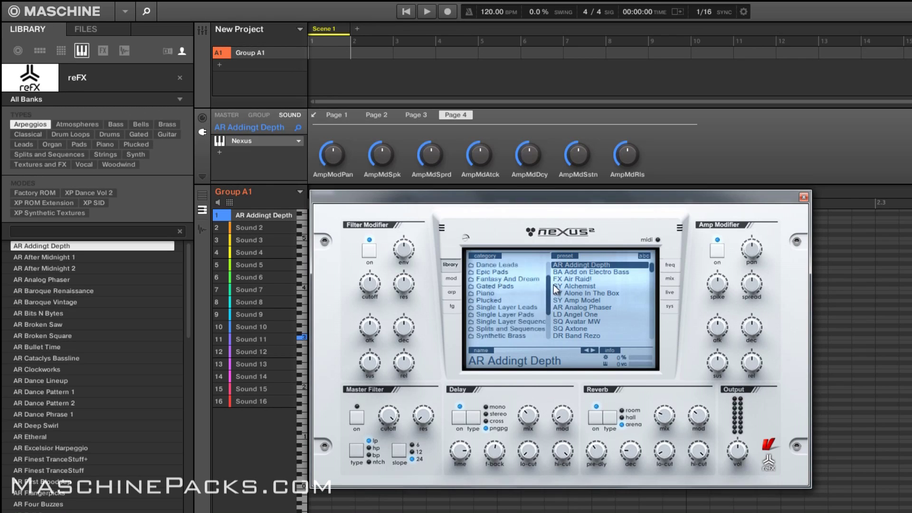
scroll(546, 313, "up", 3)
left_click(508, 264)
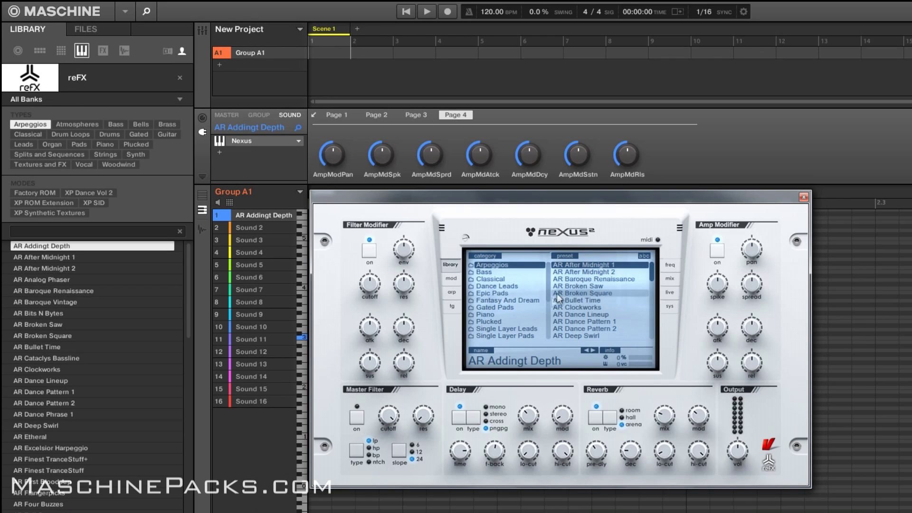
Filter the Nexus library by Brass (acoustic), Classical, Piano, Woodwind, Strings and Guitar types
left_click(168, 126)
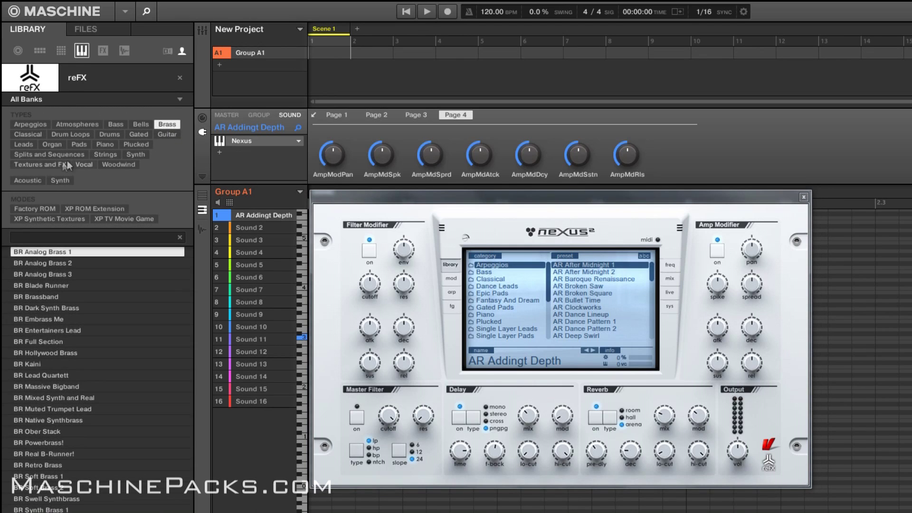
left_click(37, 178)
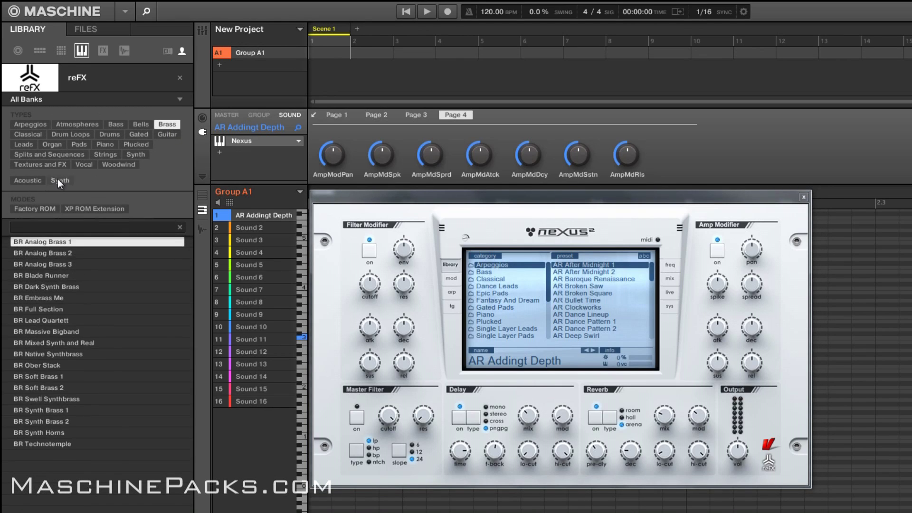
left_click(26, 133)
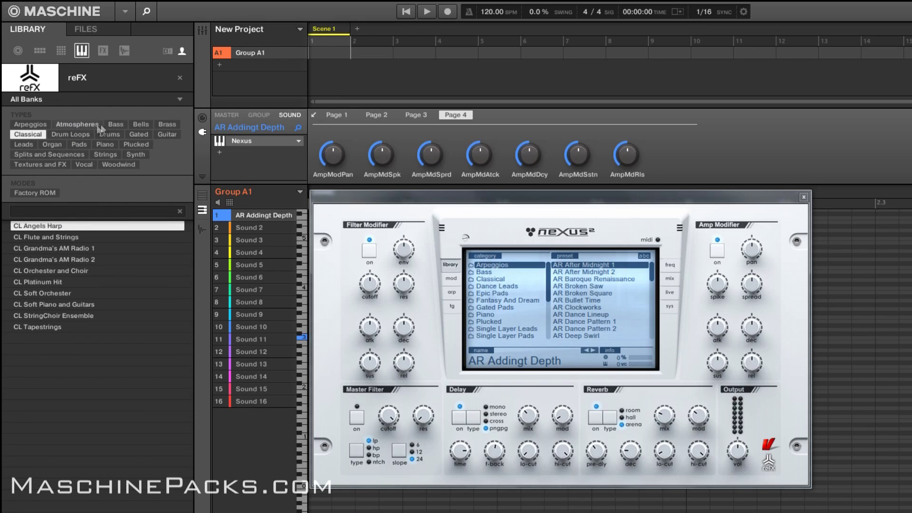
left_click(112, 145)
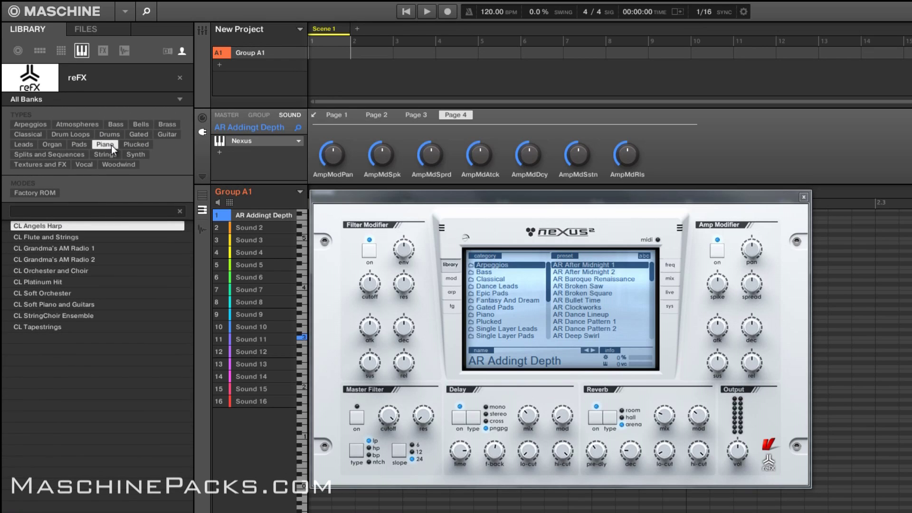
left_click(119, 163)
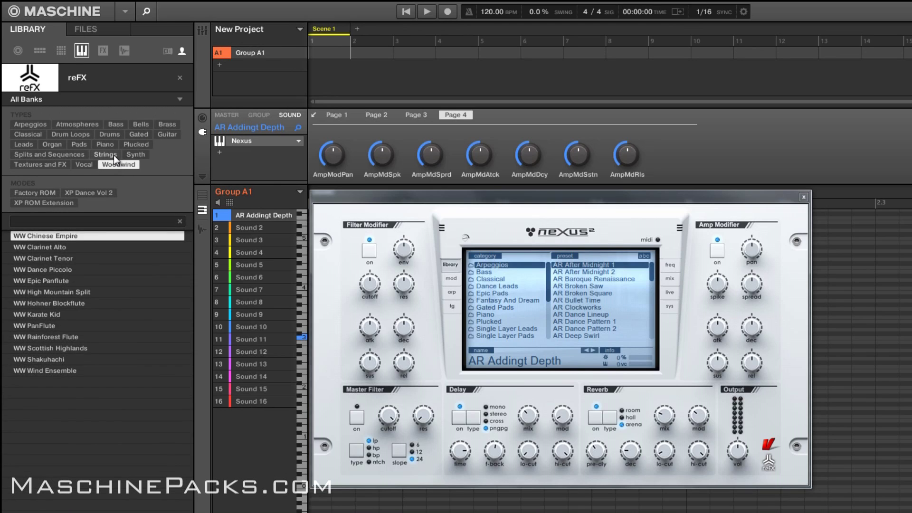
left_click(113, 155)
left_click(162, 133)
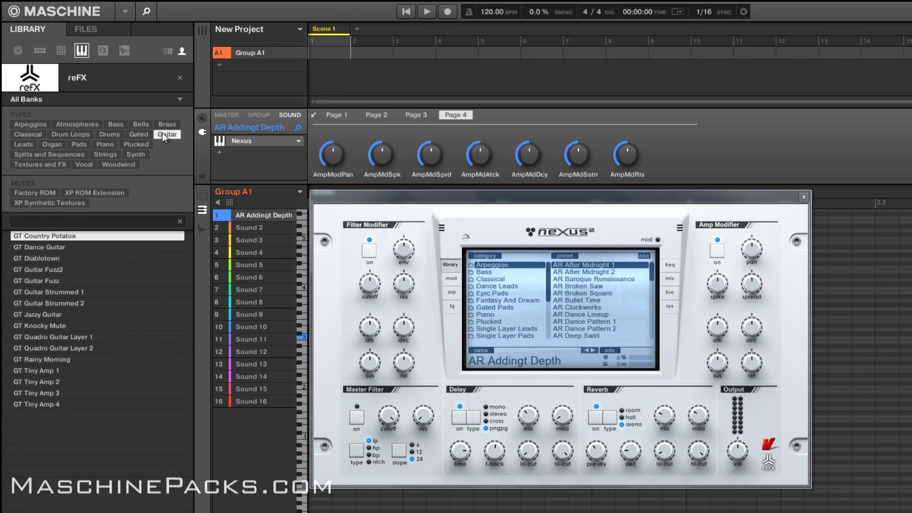
Browse Leads (Dance, Single Layer) and Pads (Single Layer, Epic), then clear the type filter
left_click(21, 143)
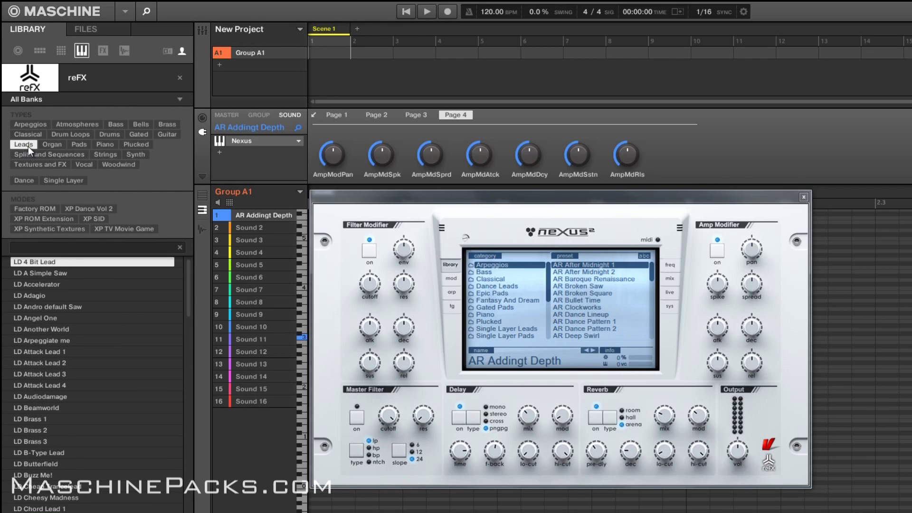
left_click(20, 180)
left_click(60, 182)
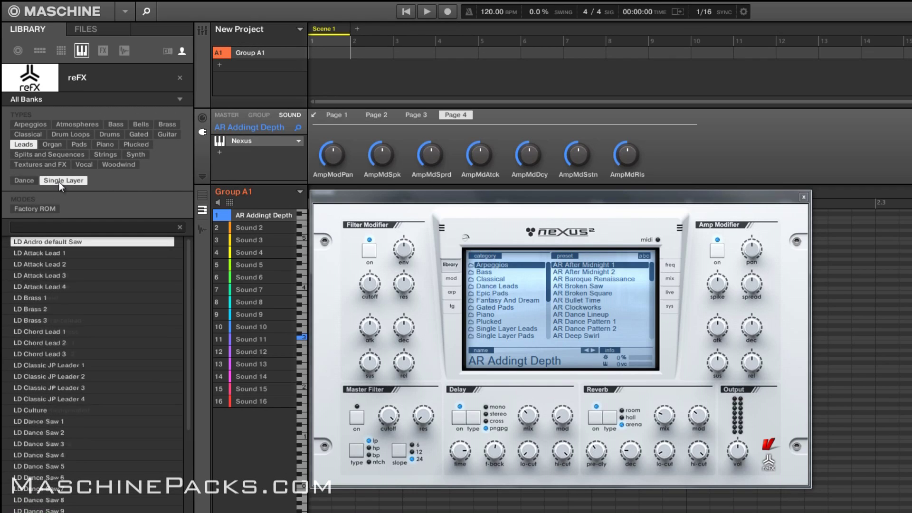
left_click(80, 144)
left_click(75, 179)
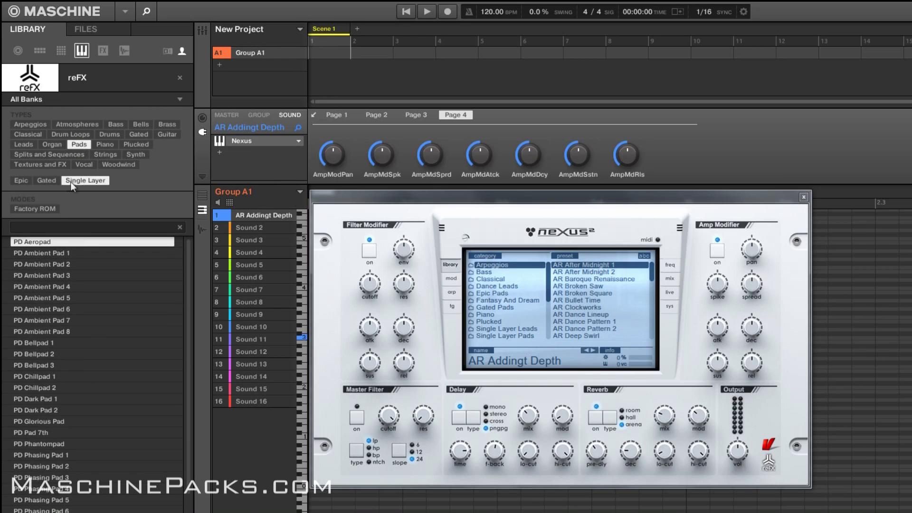
left_click(22, 180)
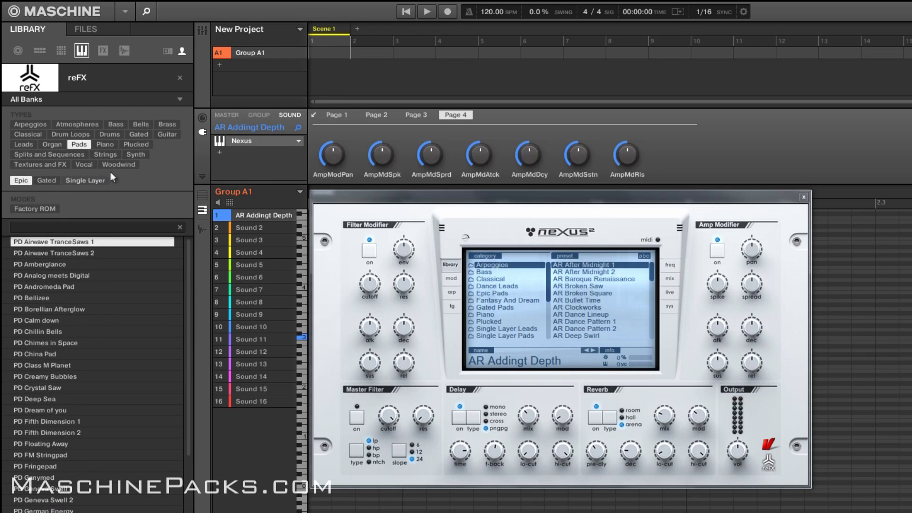
left_click(77, 145)
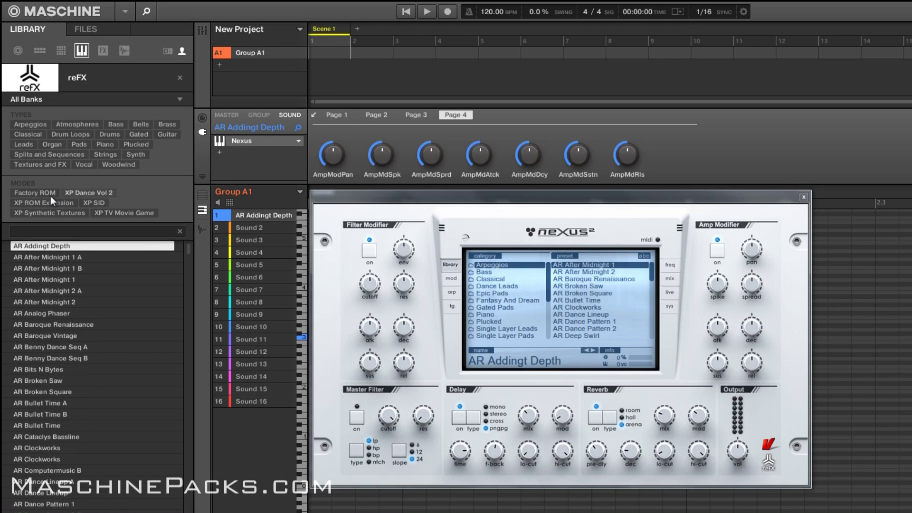
left_click(39, 190)
left_click(75, 191)
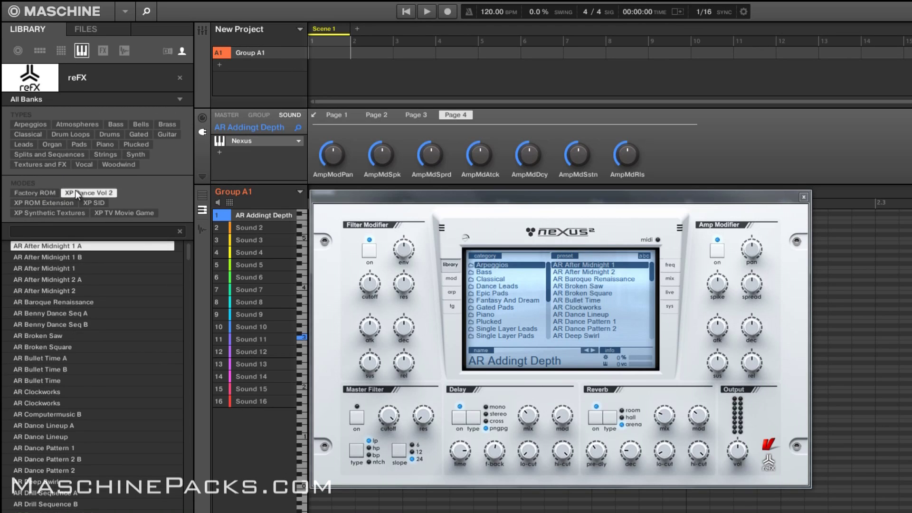
left_click(61, 201)
left_click(88, 204)
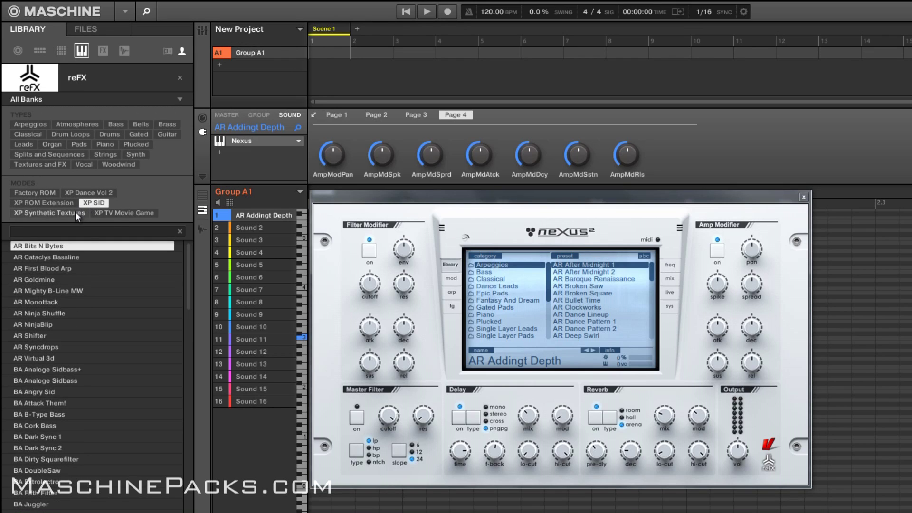
left_click(75, 212)
left_click(113, 213)
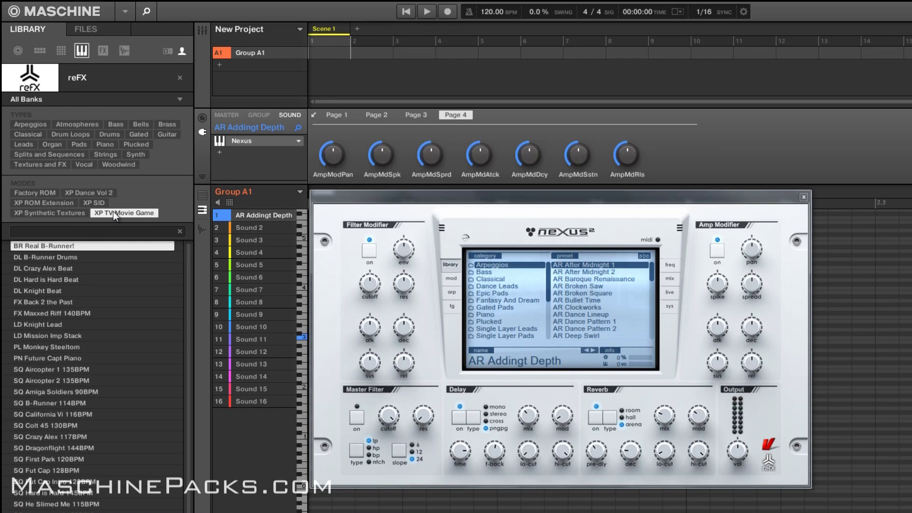
left_click(113, 211)
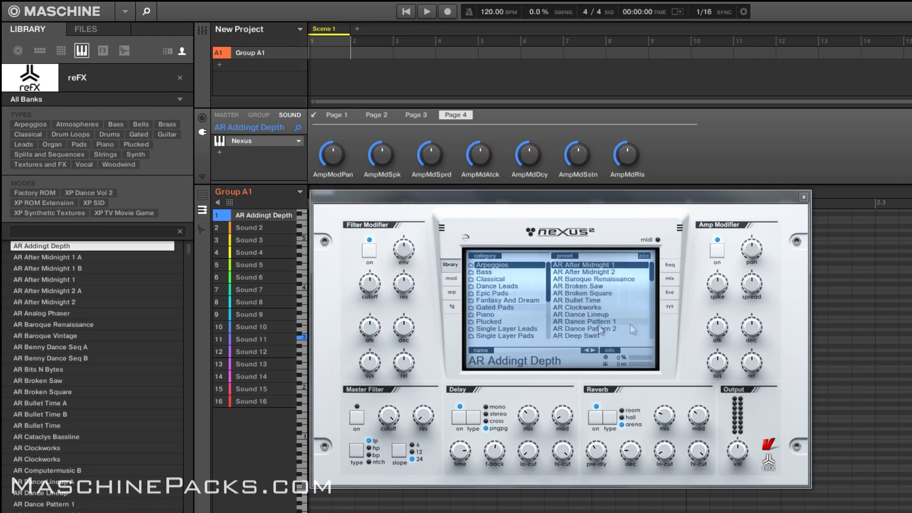
left_click(670, 308)
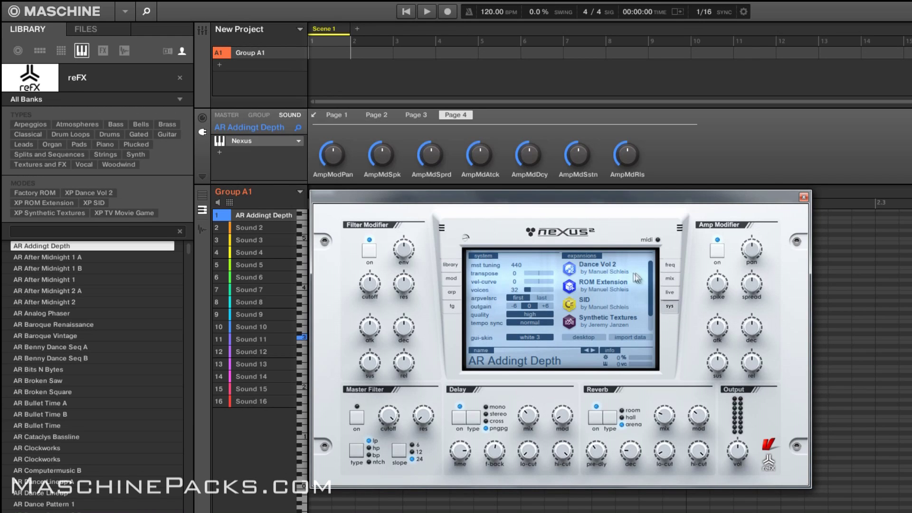
left_click_drag(648, 273, 651, 293)
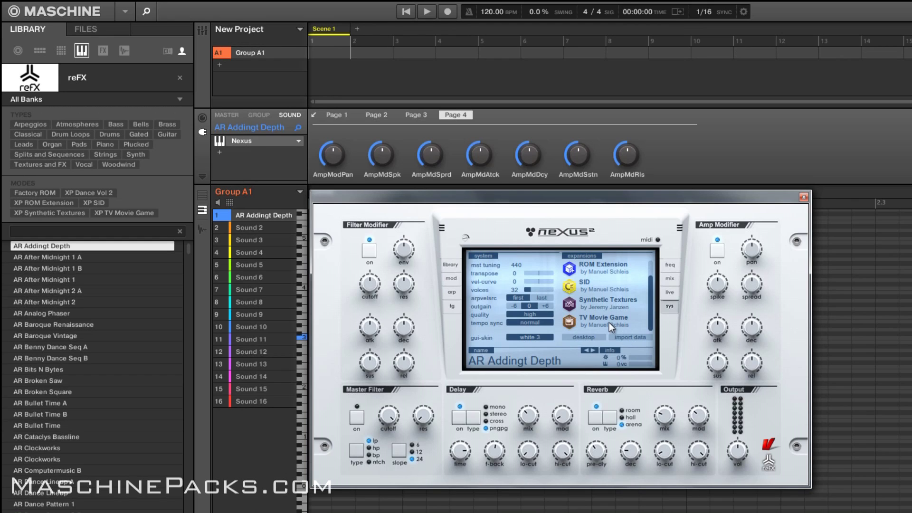
left_click_drag(648, 317, 651, 301)
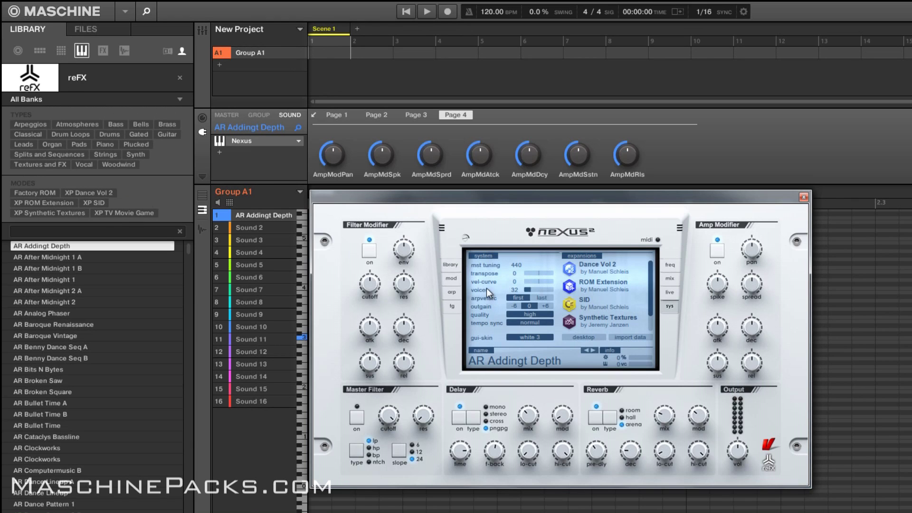
left_click(449, 266)
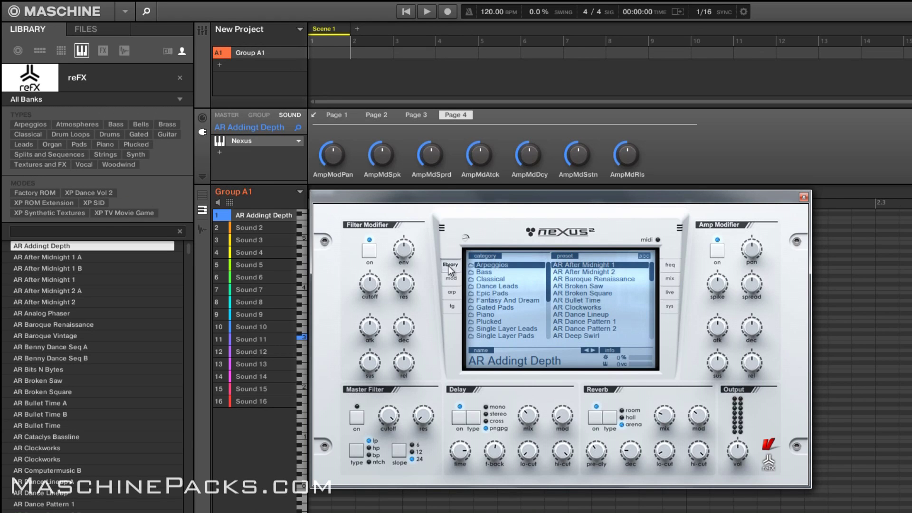